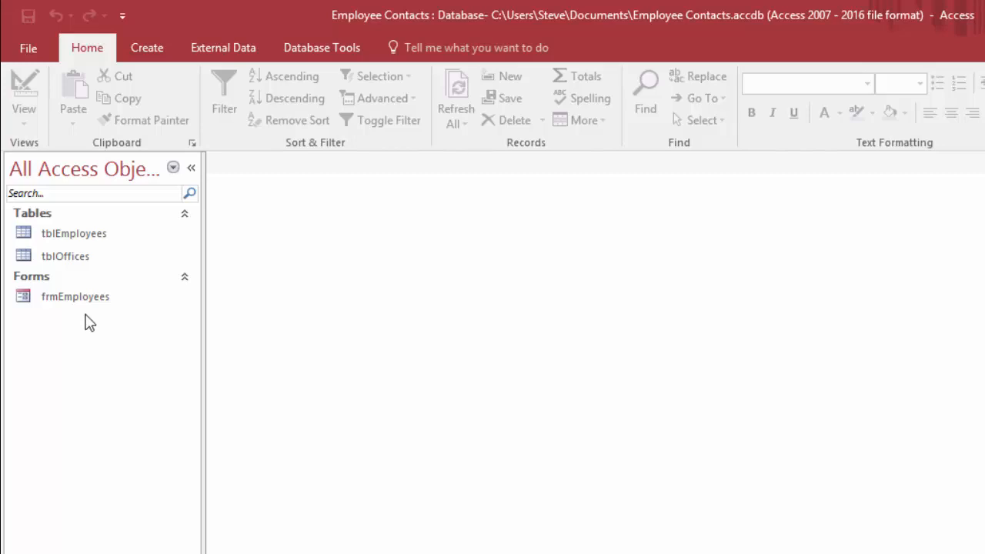
# Step: Open the tblEmployees table to view its records
pyautogui.click(149, 50)
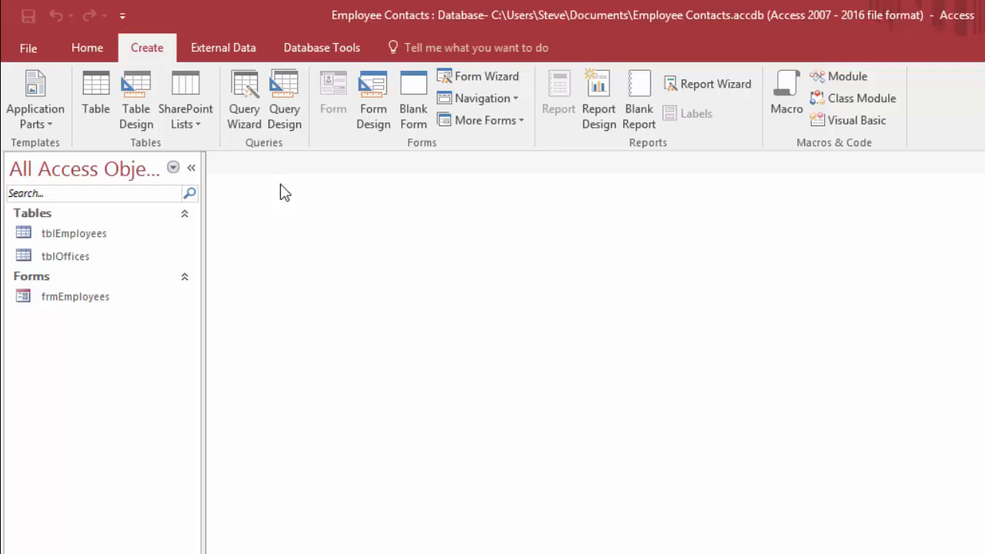
pyautogui.doubleClick(67, 241)
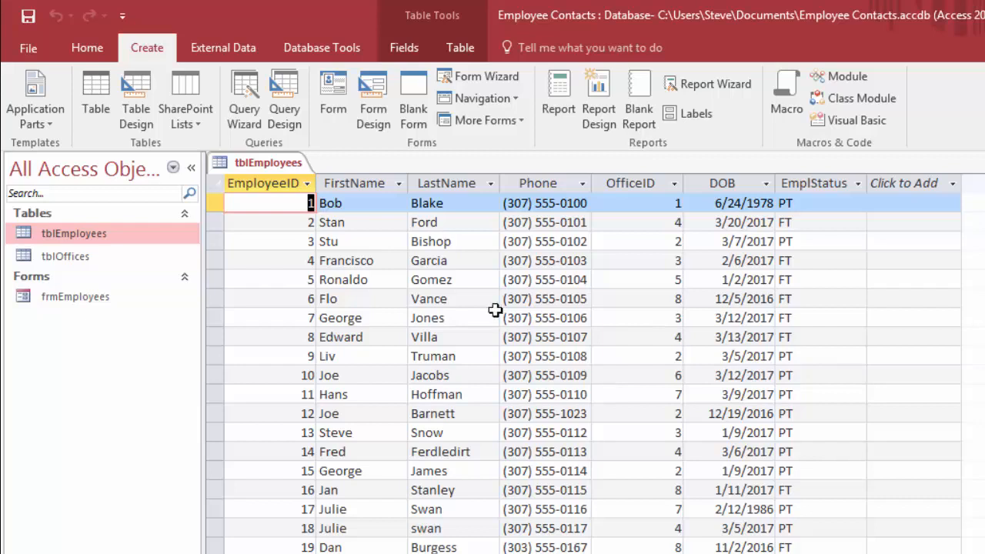
# Step: Sort the tblEmployees records by EmployeeID in ascending order, switch to descending order, and remove the sort
pyautogui.click(83, 48)
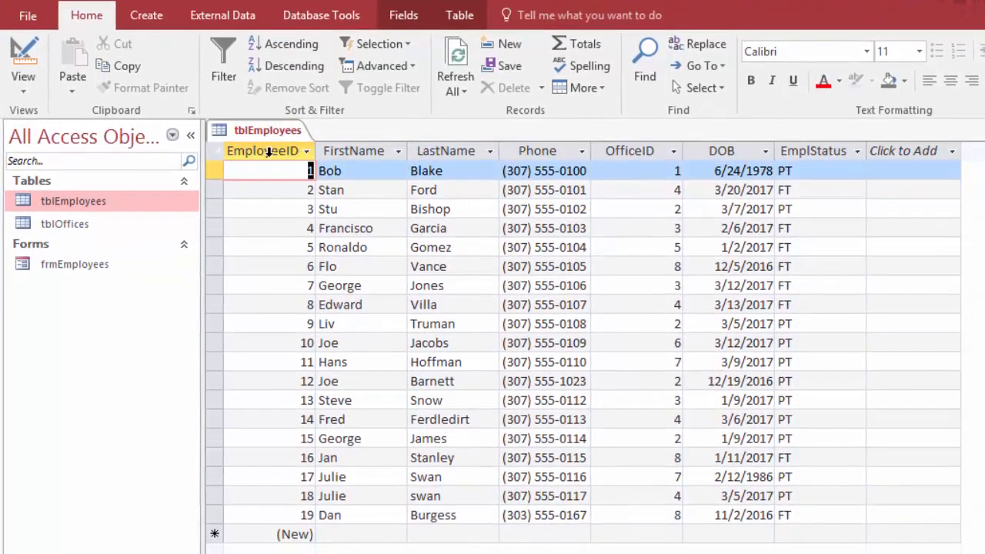
pyautogui.click(268, 151)
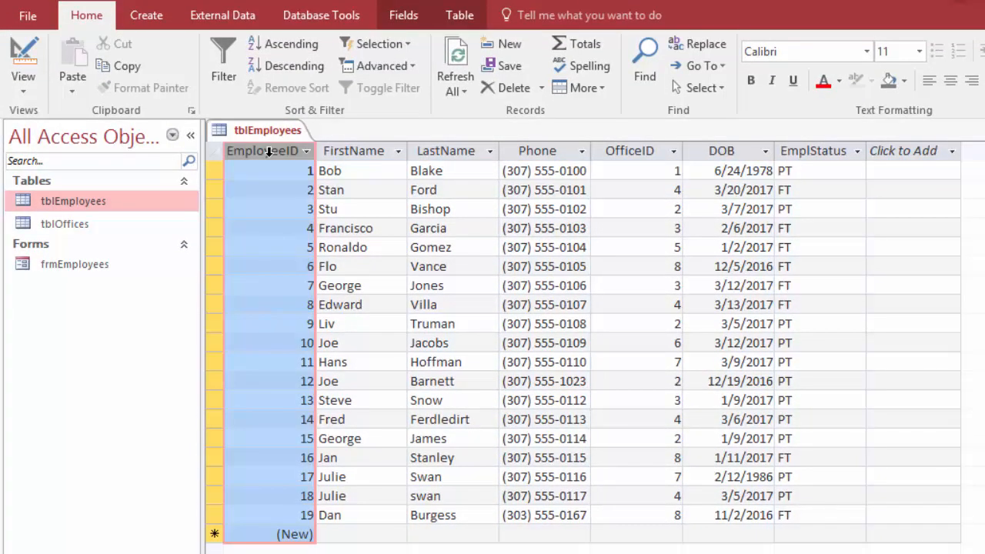
pyautogui.click(302, 49)
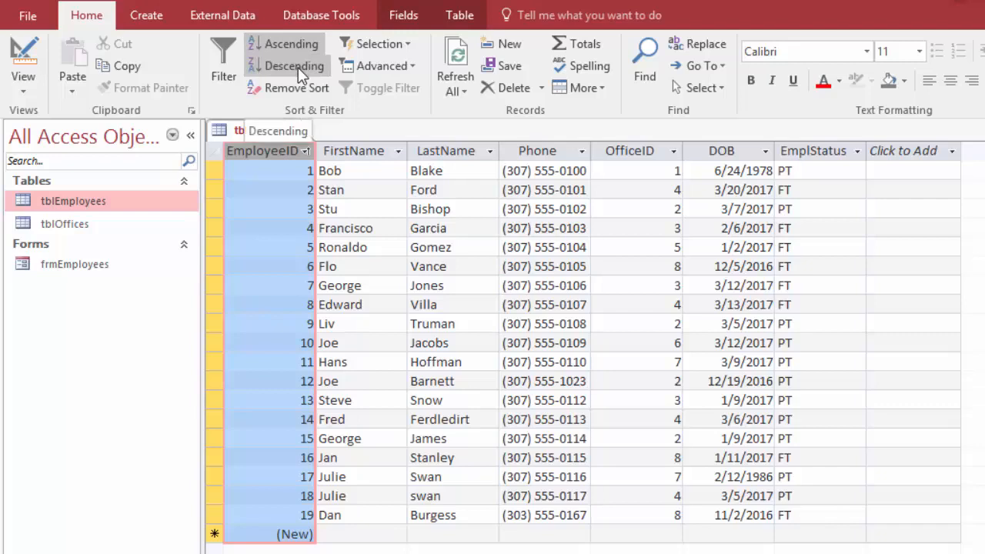
pyautogui.click(297, 67)
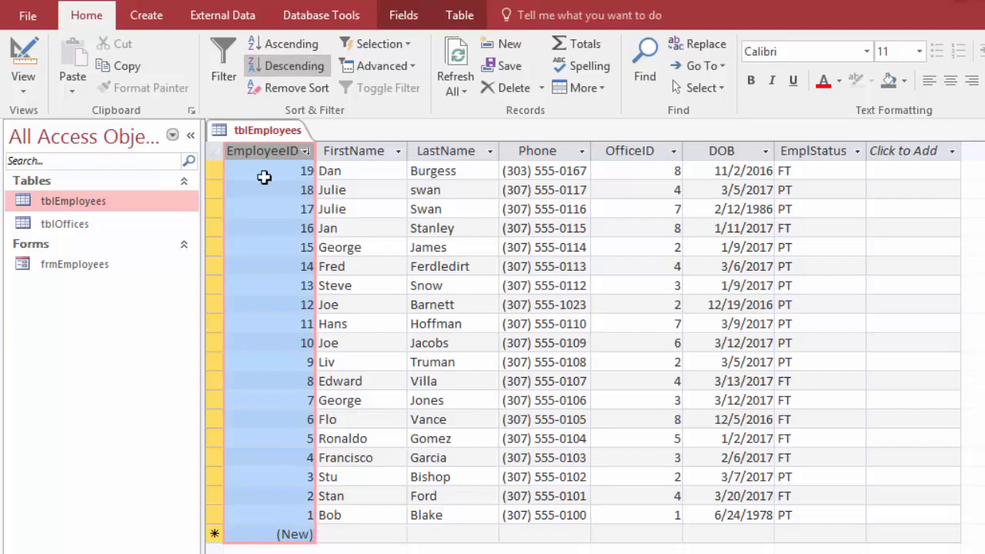
pyautogui.click(300, 90)
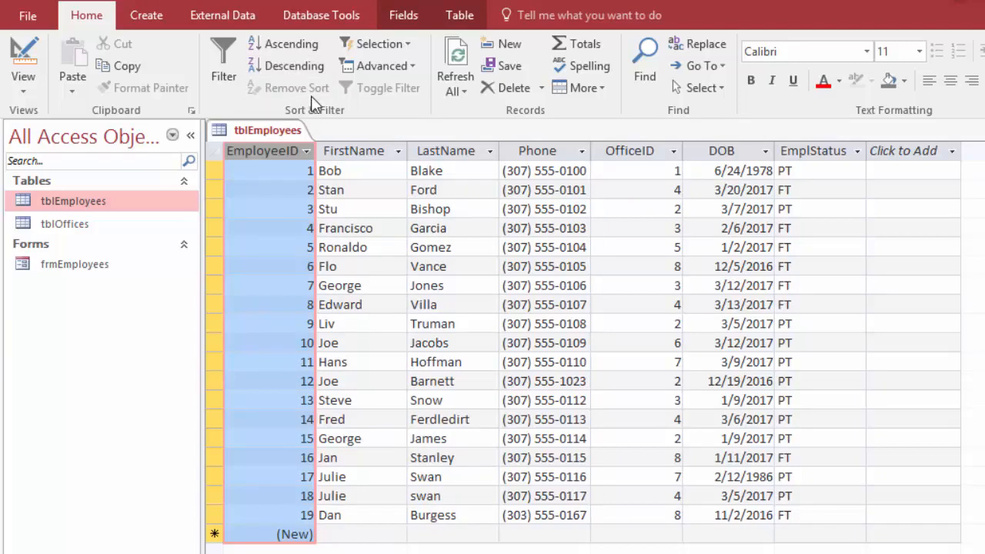
# Step: Sort the EmployeeID column from largest to smallest using its column options, and clear that sort
pyautogui.click(307, 152)
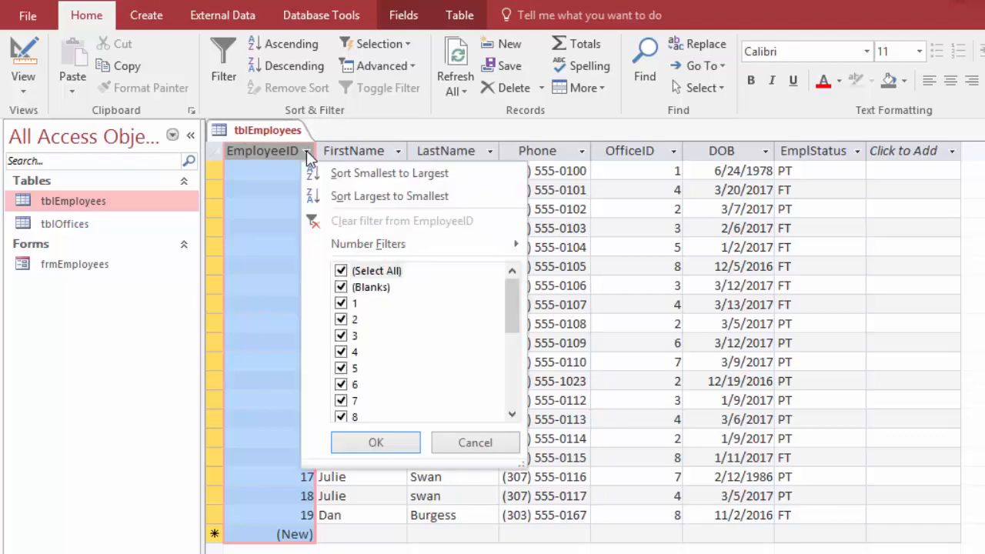
pyautogui.click(389, 197)
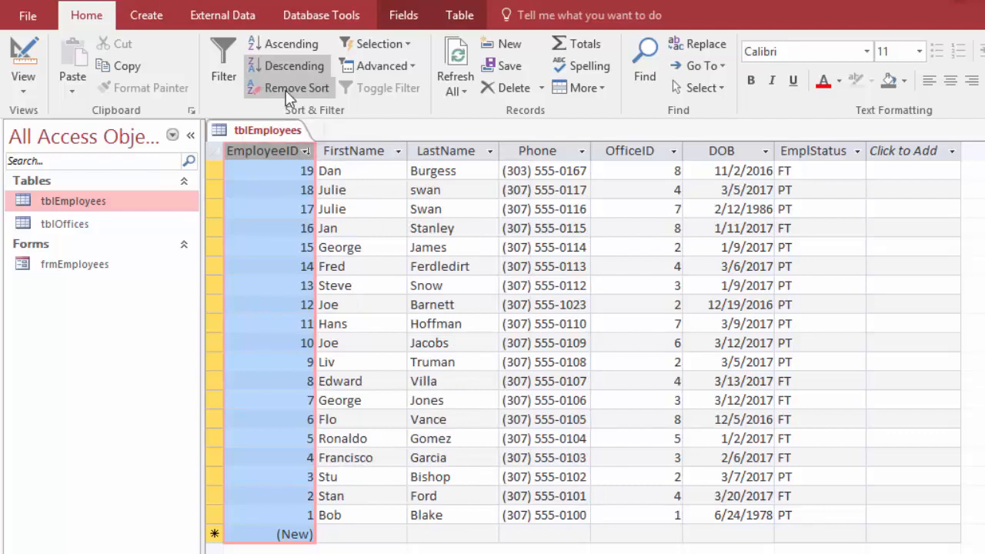
pyautogui.click(286, 90)
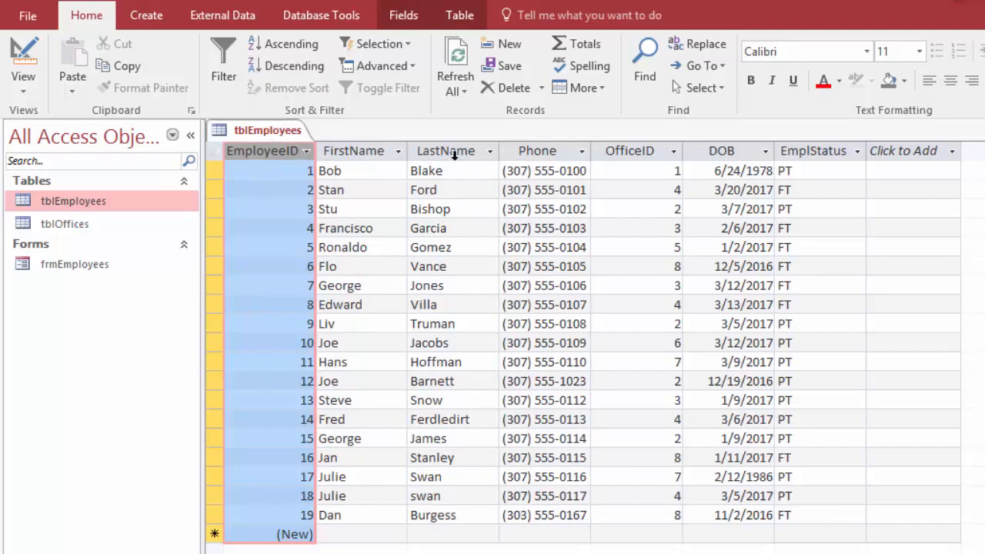
# Step: Sort the records by LastName A to Z and by OfficeID smallest to largest, and remove both sorts
pyautogui.click(491, 152)
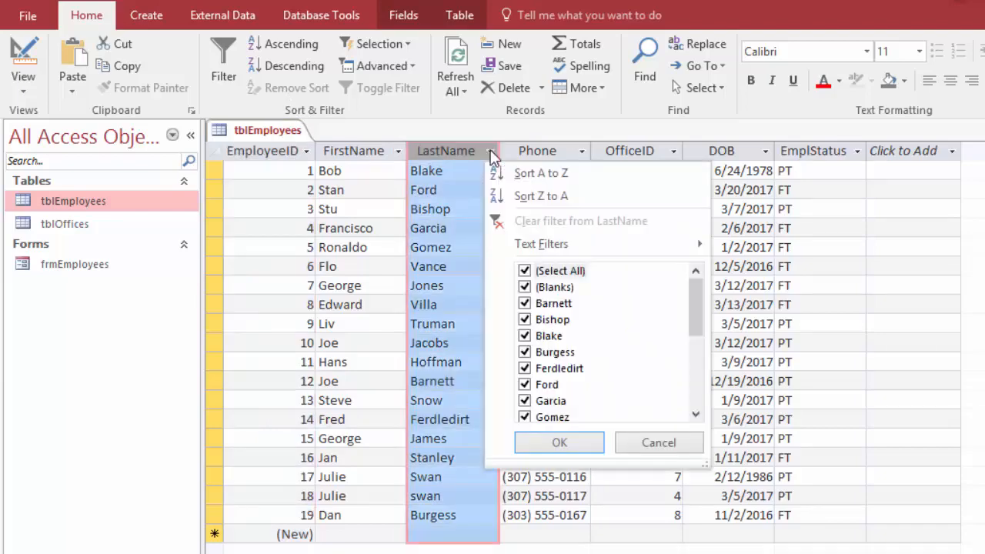
pyautogui.click(542, 174)
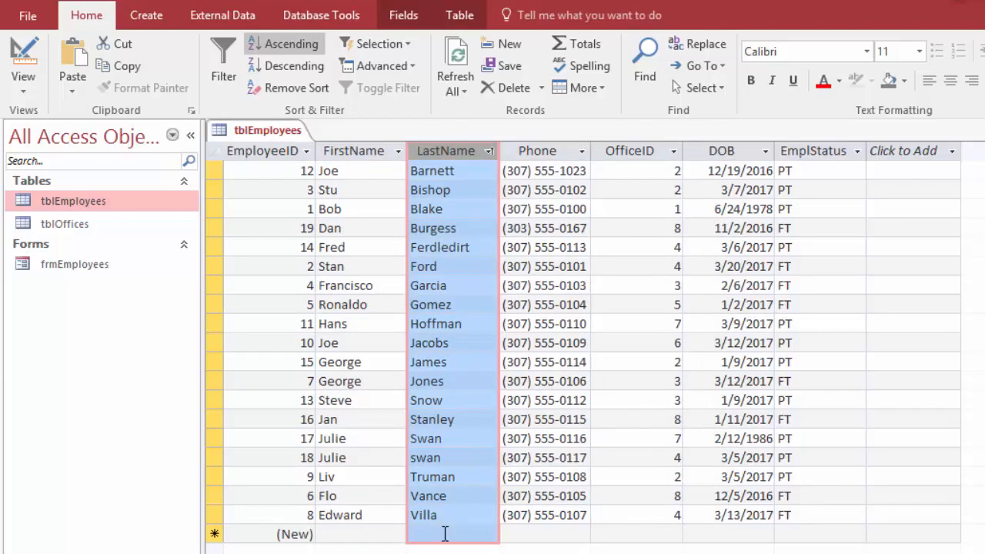
pyautogui.click(674, 157)
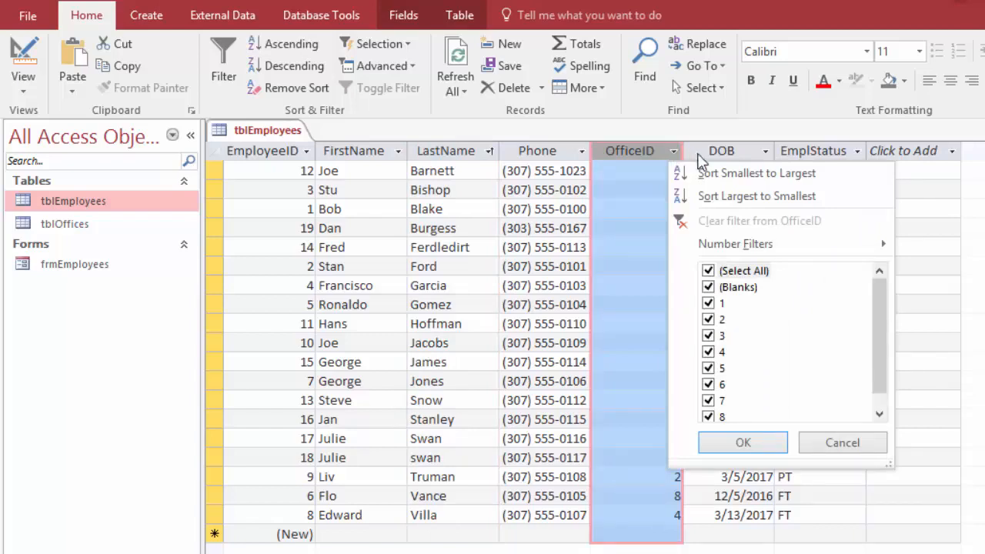
pyautogui.click(745, 174)
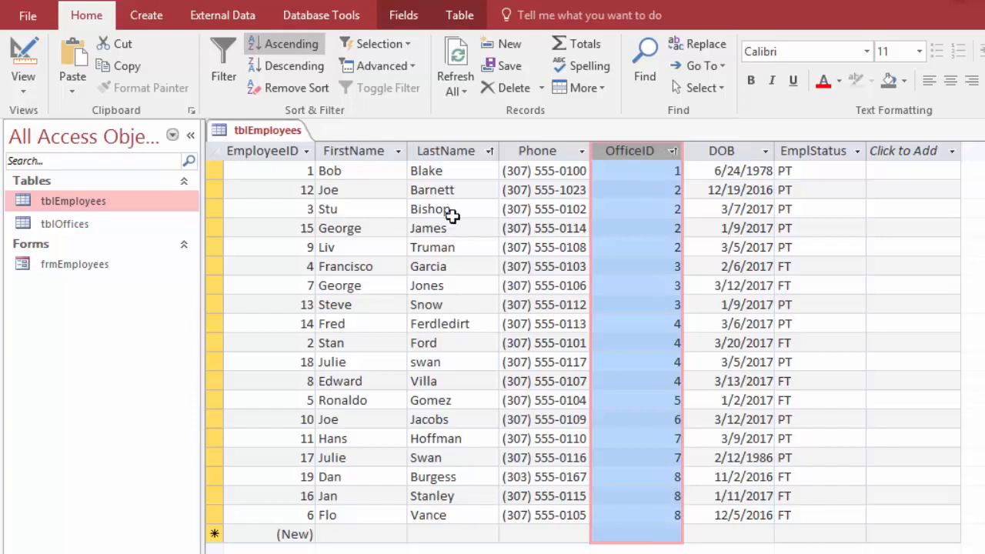
pyautogui.click(286, 89)
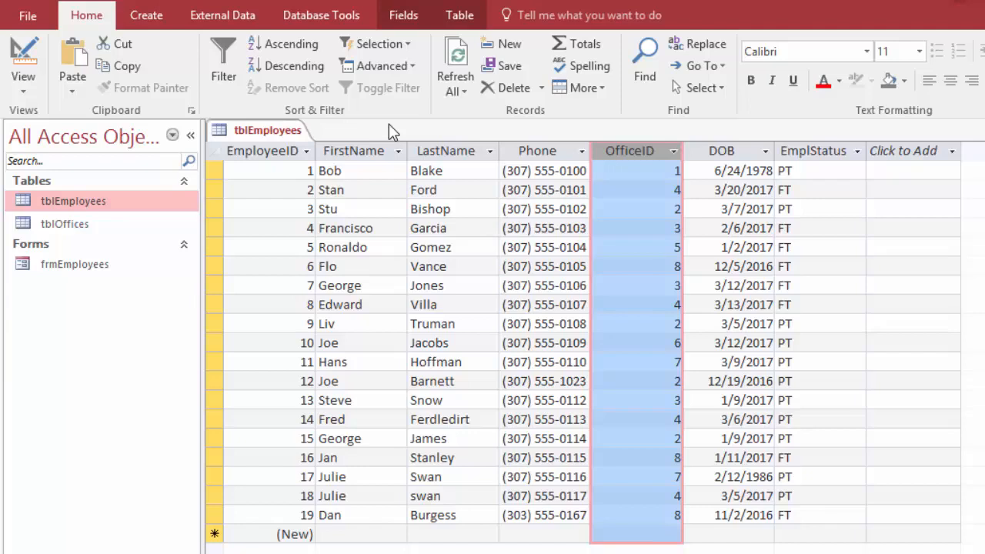
# Step: Filter the OfficeID column to exclude office 1, and clear the filter from OfficeID
pyautogui.click(675, 152)
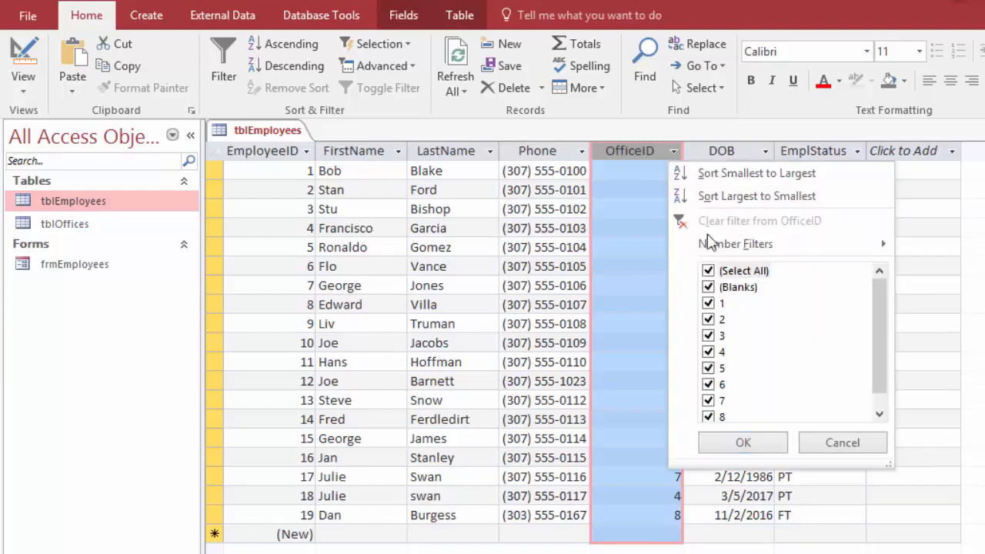
pyautogui.click(709, 304)
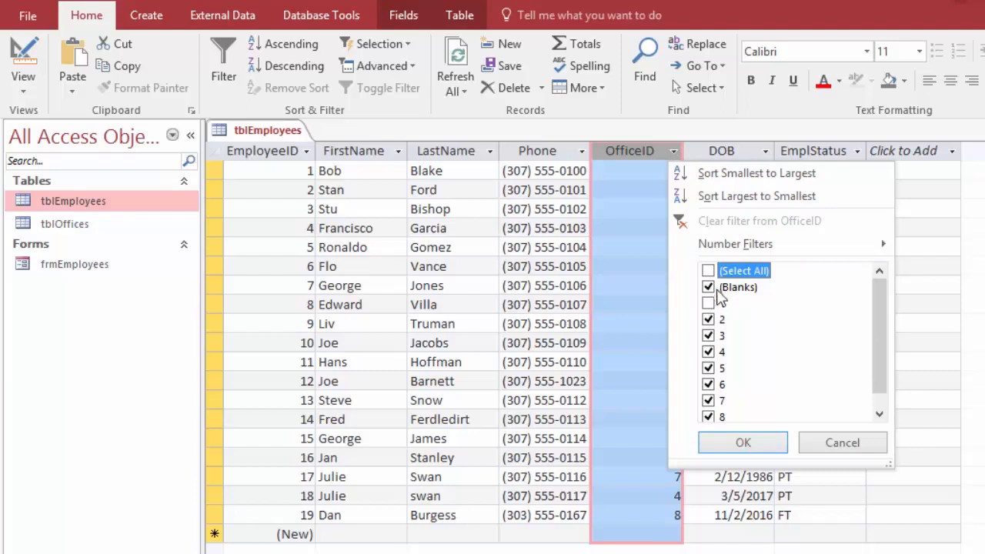
pyautogui.click(744, 442)
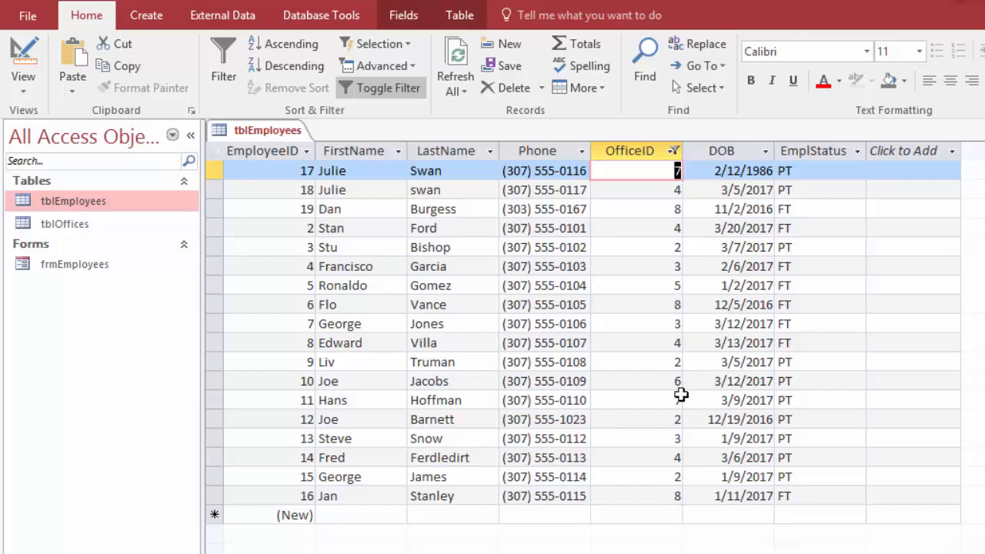
pyautogui.click(674, 151)
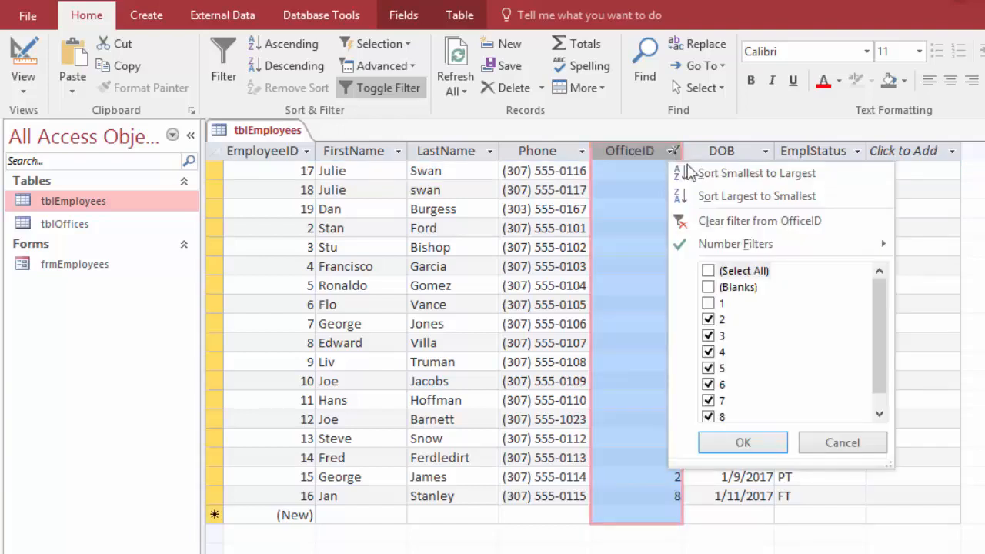
pyautogui.click(722, 224)
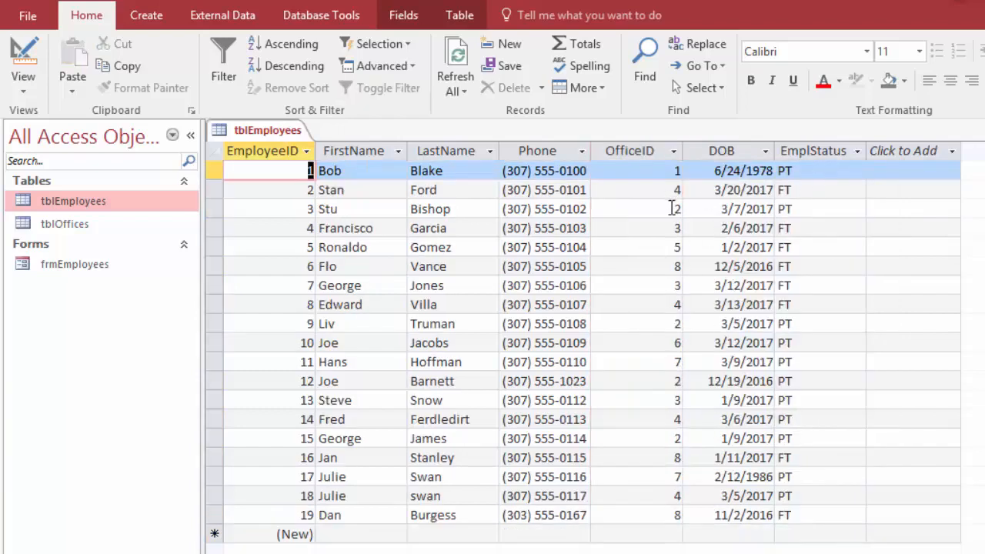
# Step: Filter the EmplStatus column to show only the full-time (ft) employees
pyautogui.click(859, 151)
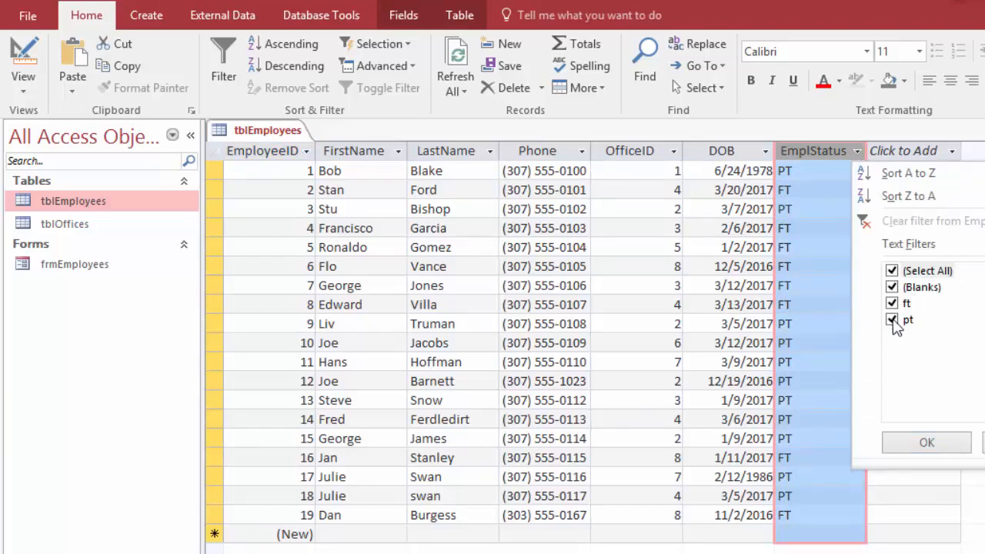
pyautogui.click(892, 271)
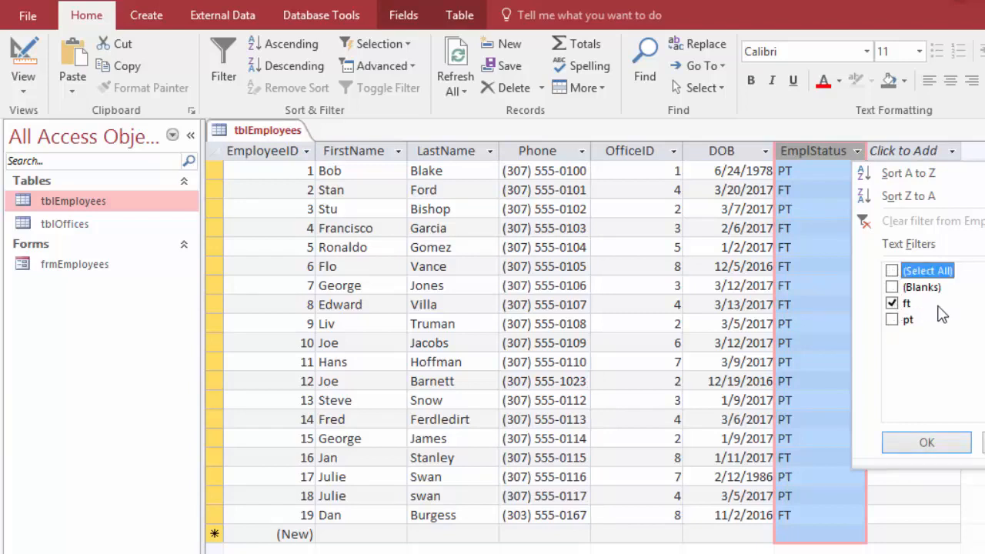
pyautogui.click(927, 443)
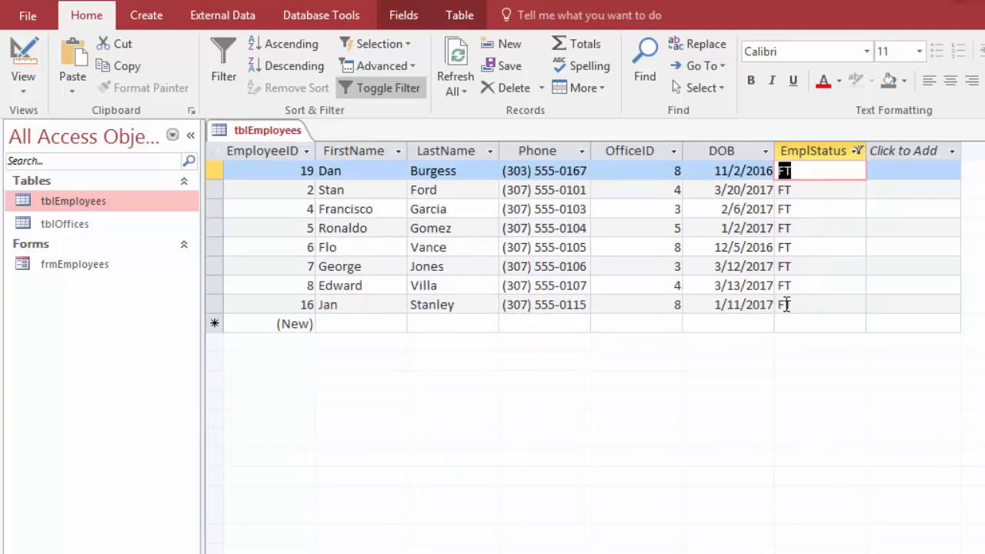
pyautogui.press('Home')
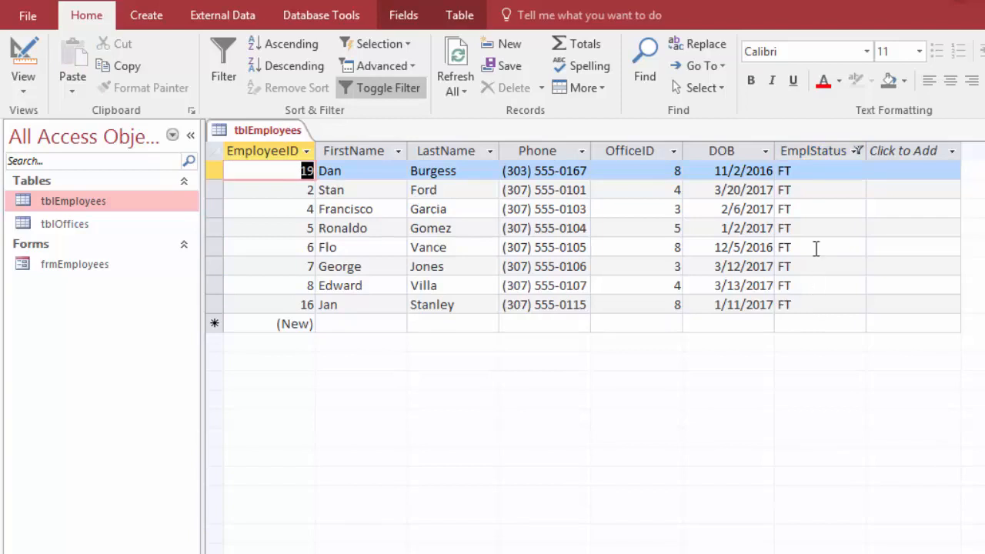
# Step: Toggle the EmplStatus filter off and on again, and clear it from the column
pyautogui.click(376, 90)
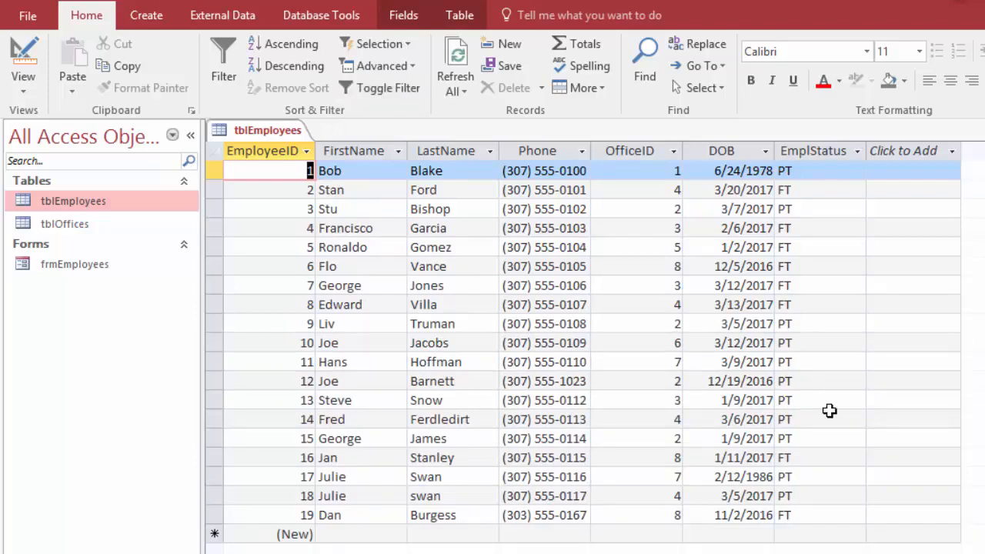
pyautogui.click(377, 92)
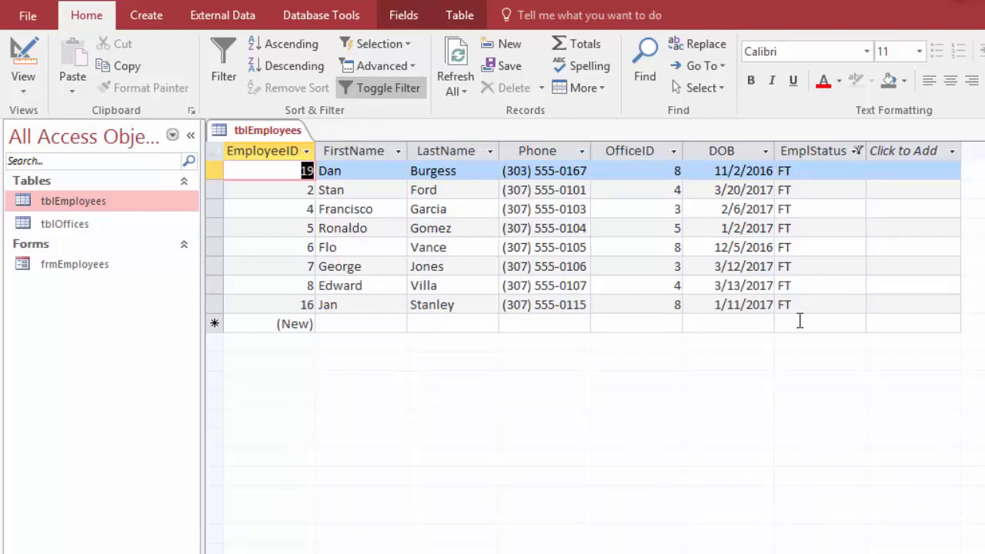
pyautogui.click(857, 153)
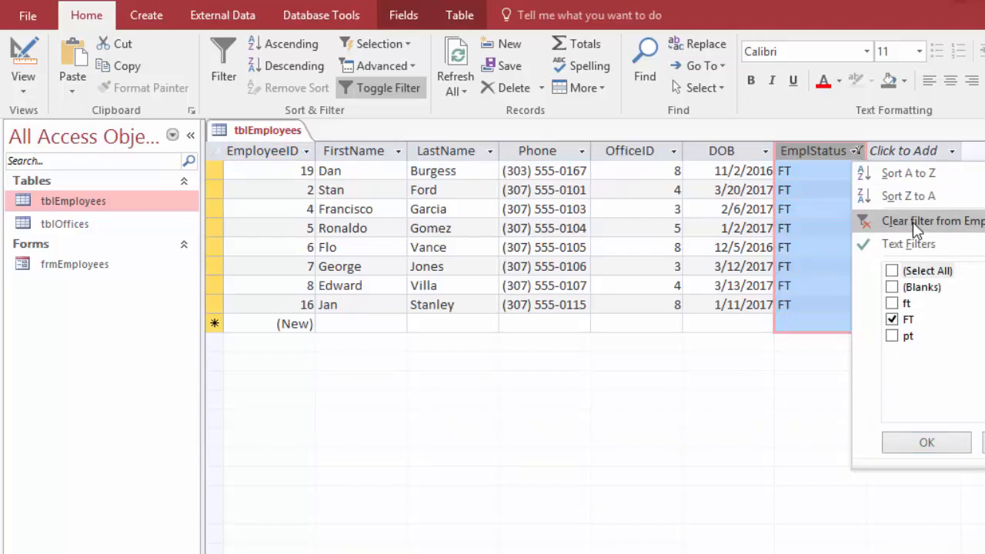
pyautogui.click(916, 223)
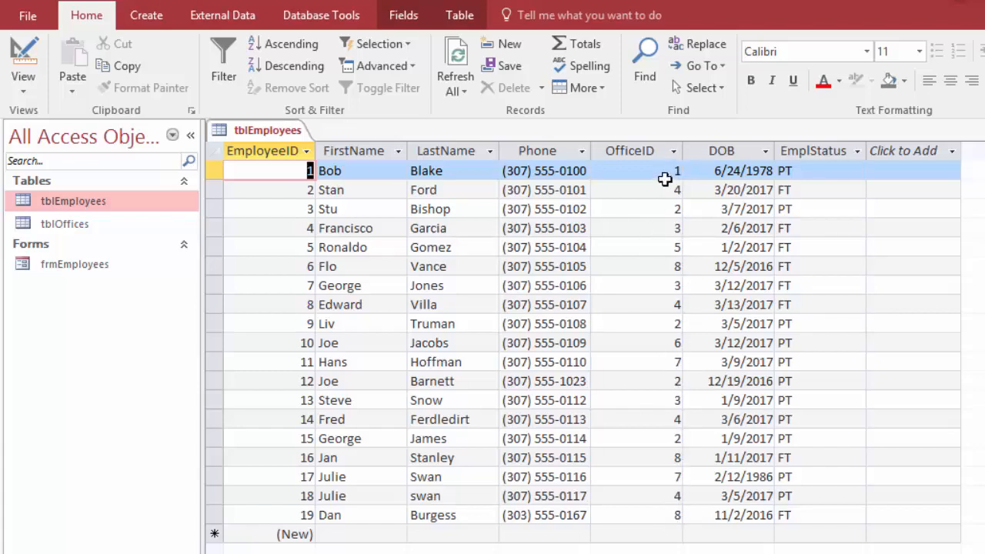
# Step: Open the tblOffices table to view the office records, and close it again
pyautogui.doubleClick(74, 225)
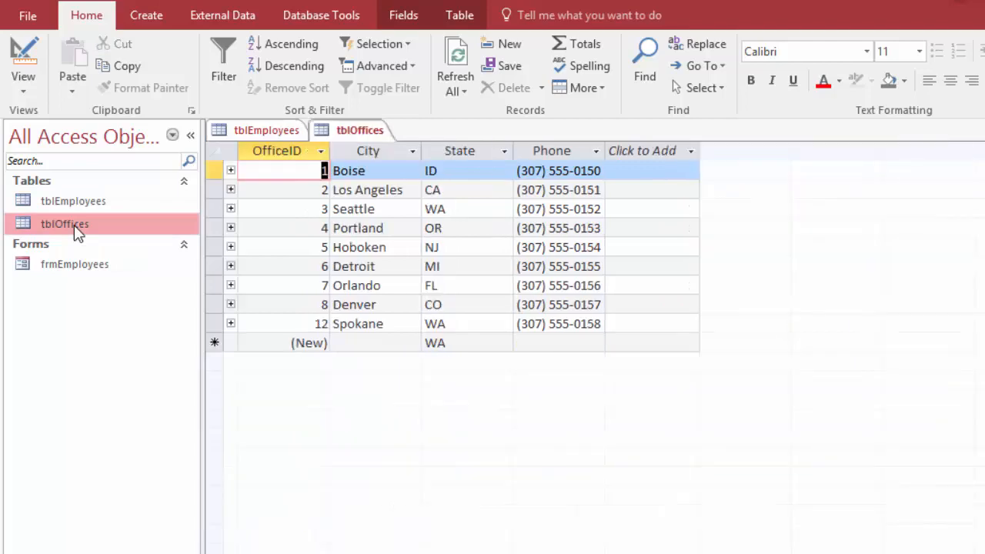
pyautogui.hotkey('ctrl', 'w')
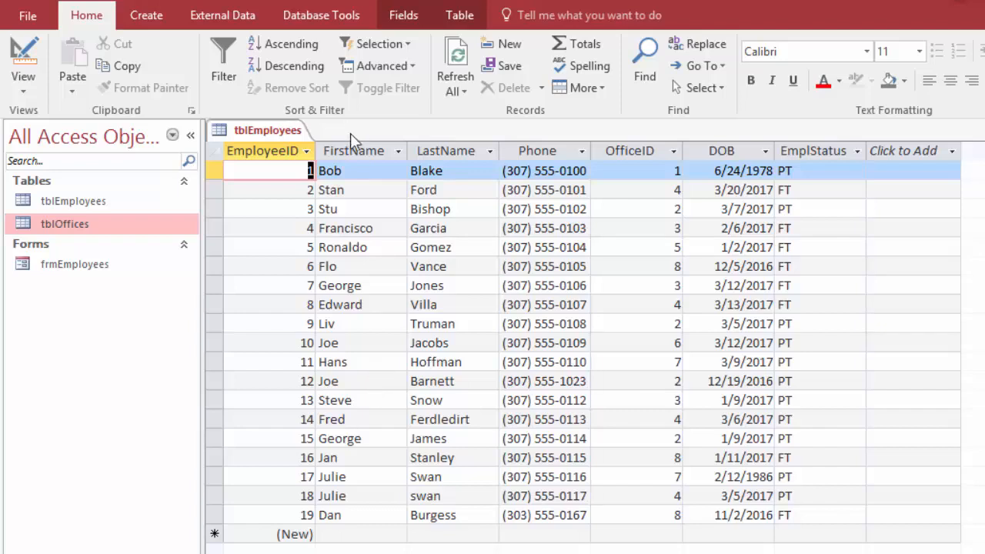
# Step: Create a new query in Design view and reposition the Show Table dialog over the query window
pyautogui.click(150, 21)
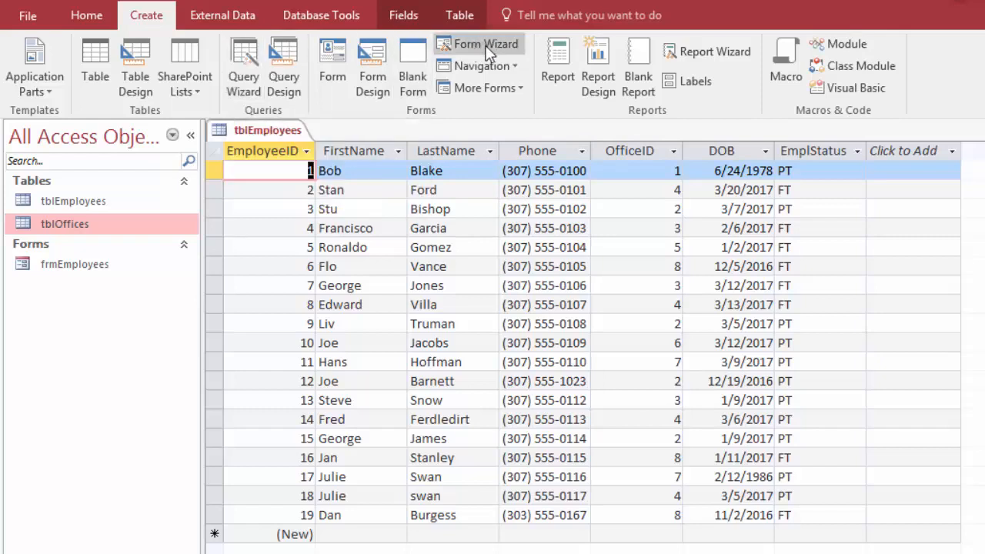
pyautogui.click(286, 56)
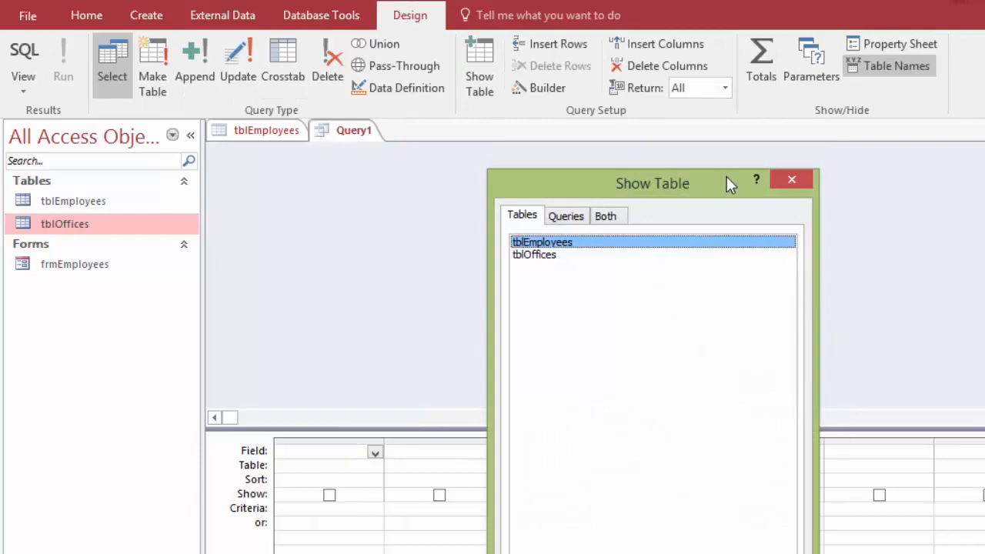
pyautogui.moveTo(730, 183); pyautogui.dragTo(676, 121)
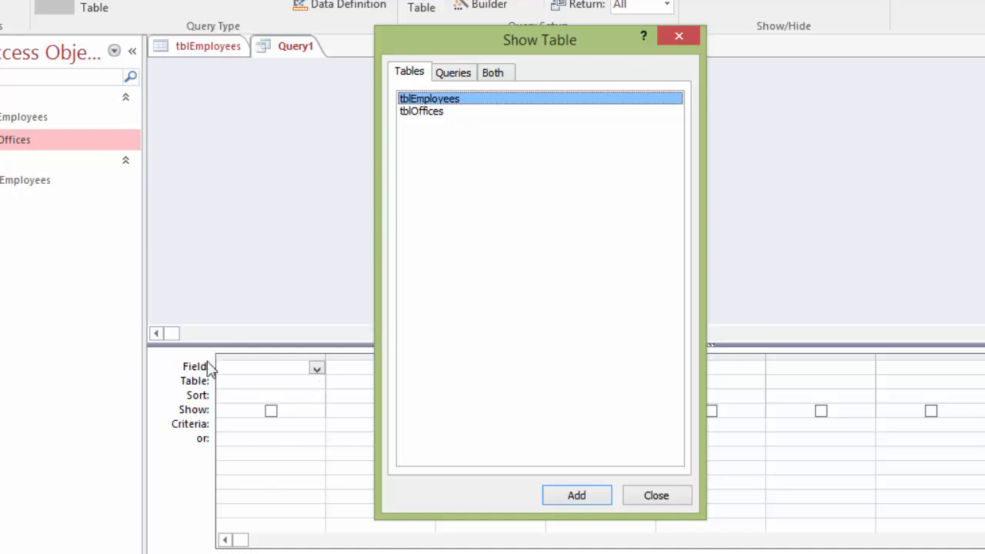
pyautogui.moveTo(457, 50); pyautogui.dragTo(743, 42)
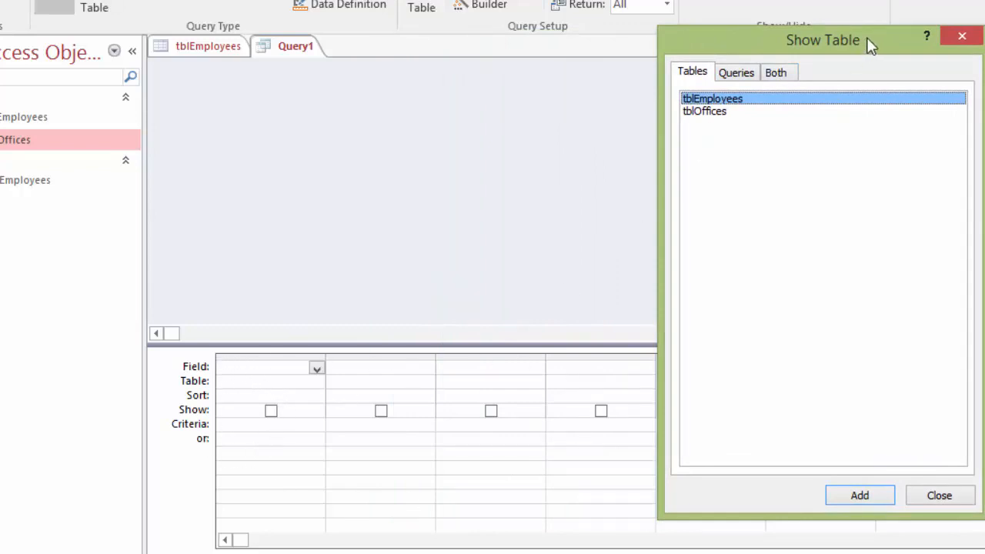
pyautogui.moveTo(868, 44); pyautogui.dragTo(681, 41)
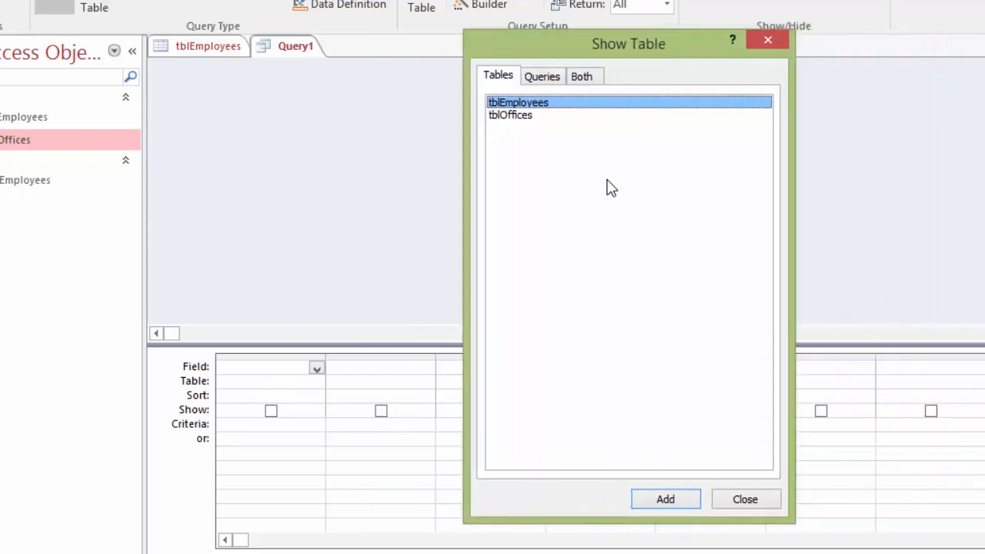
# Step: Add the tblEmployees and tblOffices tables to the query, and lengthen both field lists to show all their fields
pyautogui.doubleClick(528, 104)
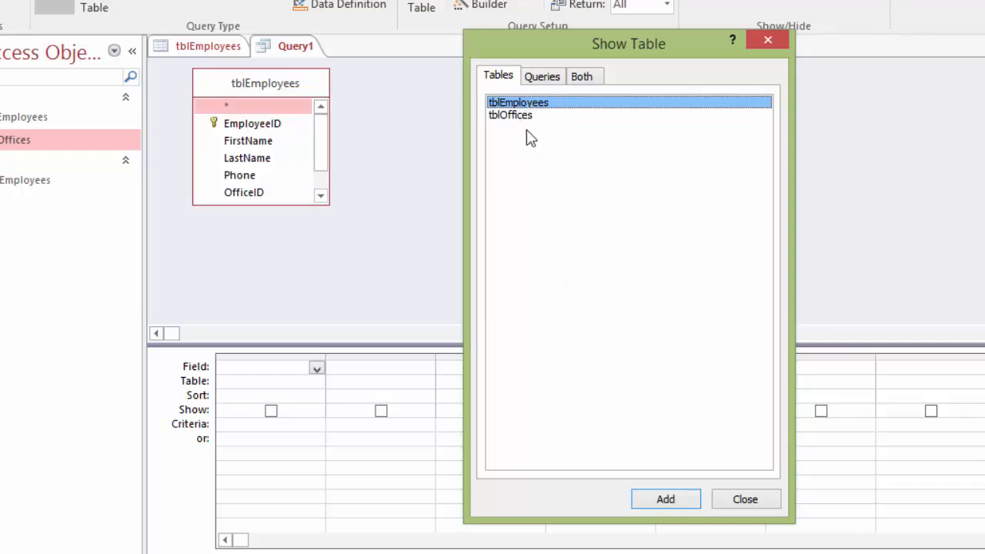
pyautogui.click(522, 115)
pyautogui.click(663, 504)
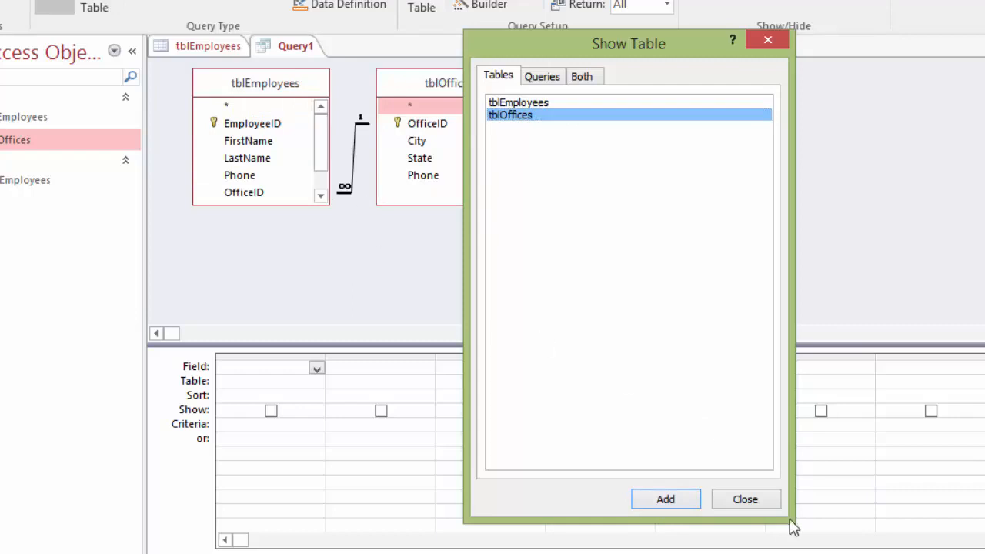
pyautogui.click(745, 499)
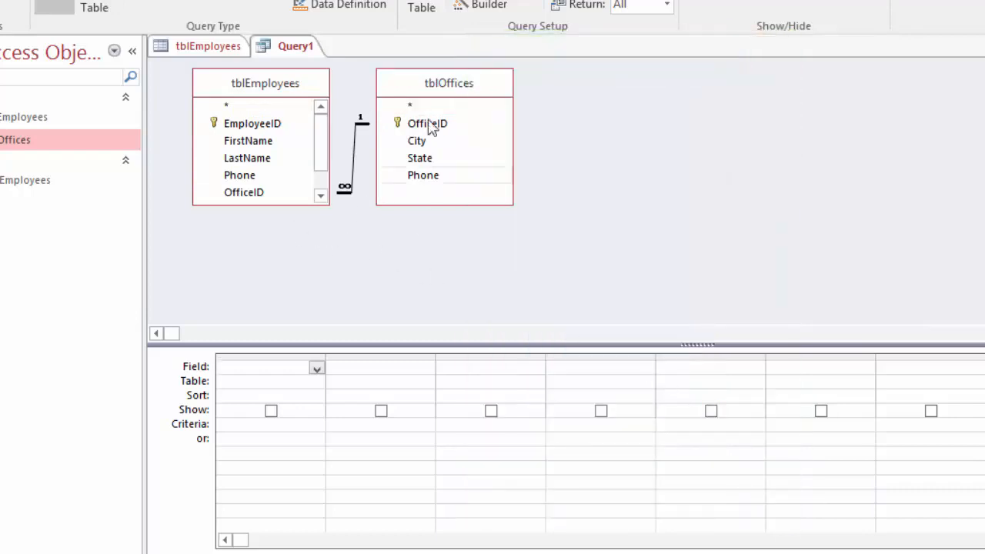
pyautogui.moveTo(323, 205); pyautogui.dragTo(321, 243)
pyautogui.moveTo(440, 205); pyautogui.dragTo(440, 225)
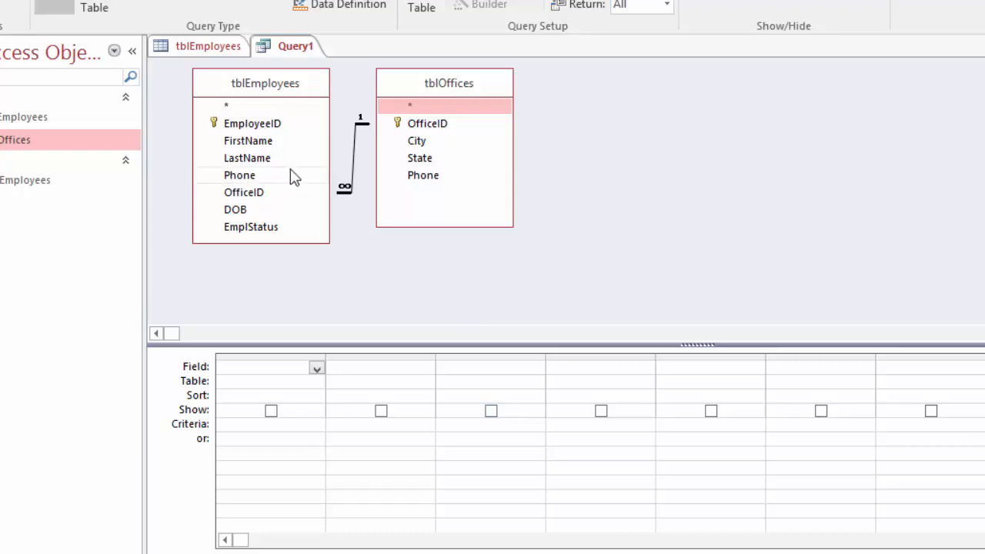
# Step: Add FirstName and LastName from tblEmployees and City from tblOffices to the query grid
pyautogui.doubleClick(248, 142)
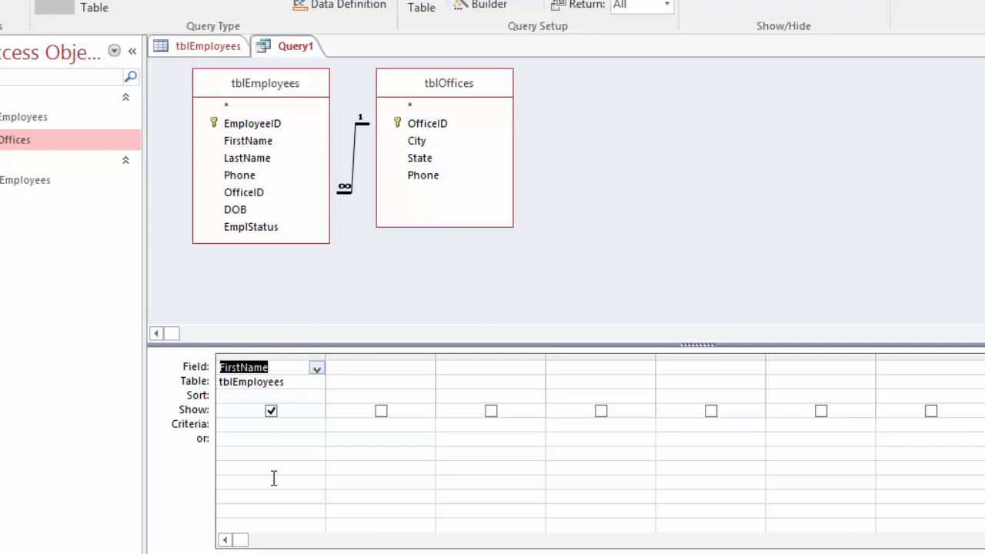
pyautogui.doubleClick(248, 159)
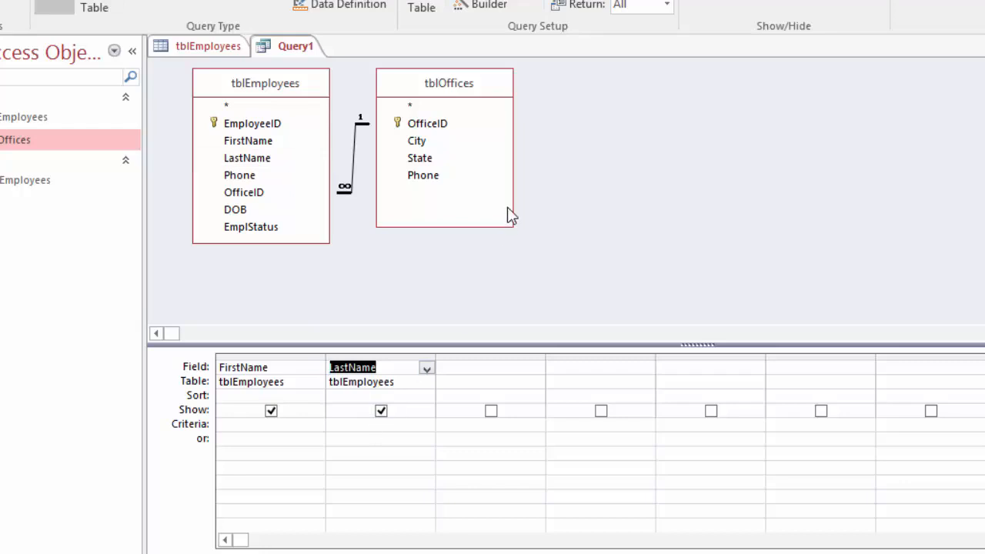
pyautogui.doubleClick(420, 141)
pyautogui.moveTo(420, 142); pyautogui.dragTo(483, 372)
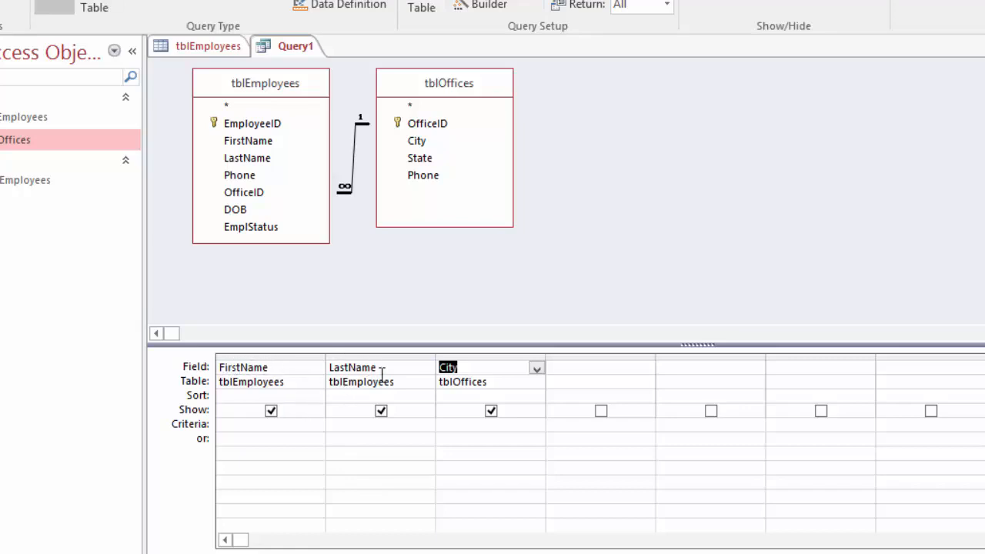
pyautogui.click(477, 367)
# Step: Add the Phone field from tblEmployees to the query grid and move its column ahead of City
pyautogui.doubleClick(247, 177)
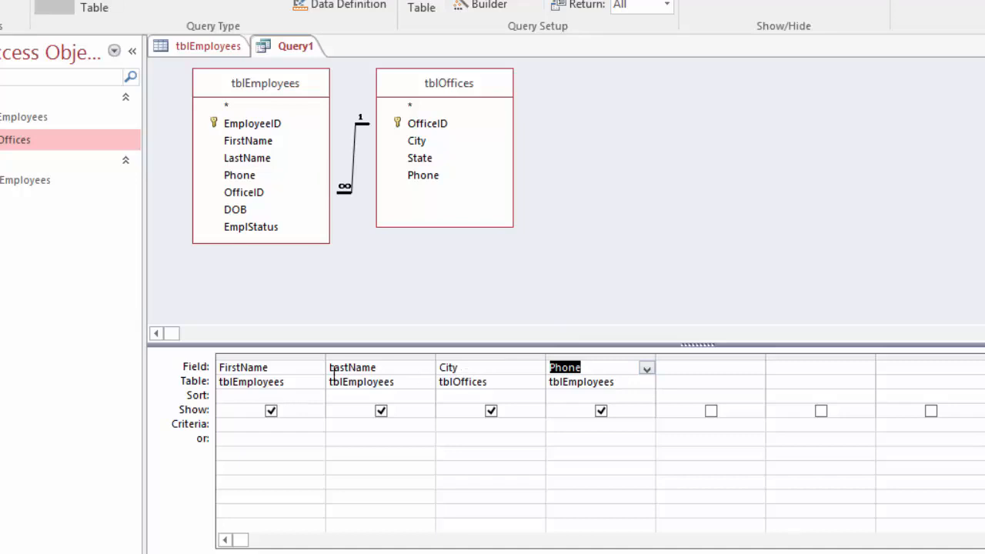
pyautogui.click(599, 357)
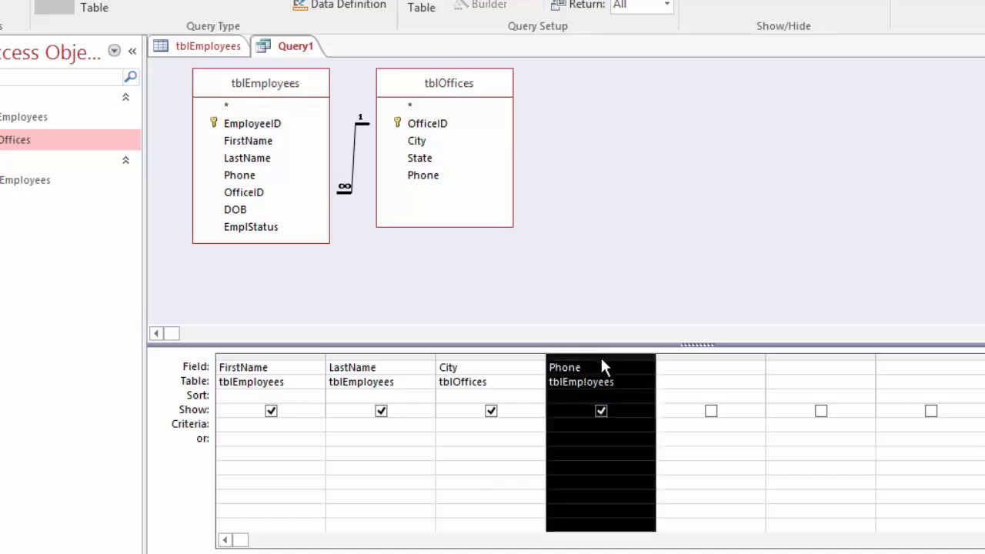
pyautogui.moveTo(604, 359); pyautogui.dragTo(441, 365)
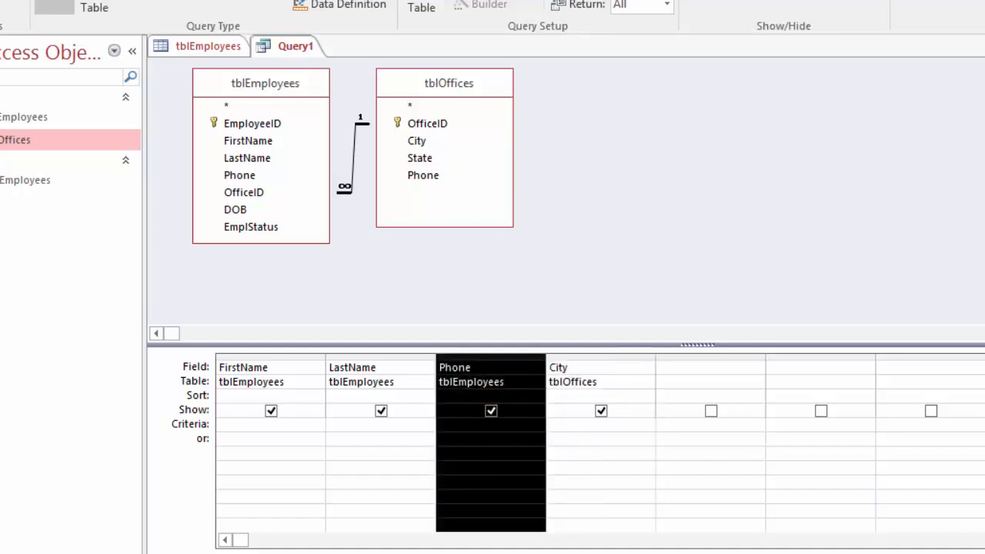
# Step: Sort the query by the City field in ascending order
pyautogui.click(638, 398)
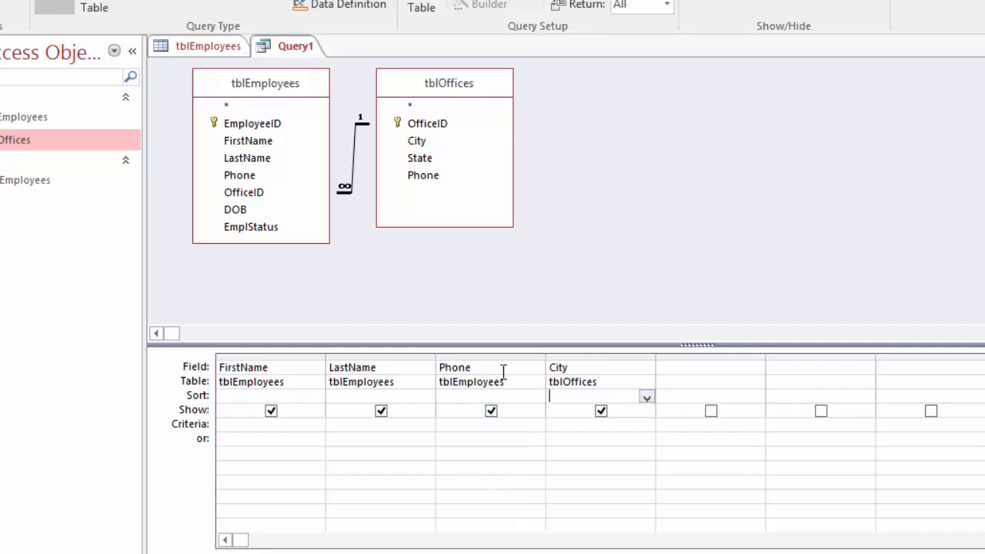
pyautogui.click(646, 397)
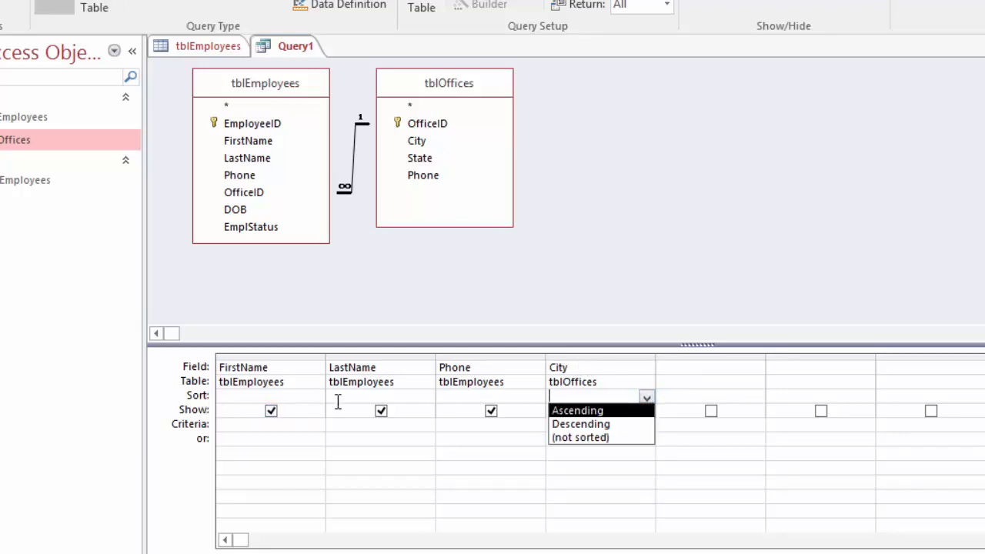
pyautogui.click(598, 412)
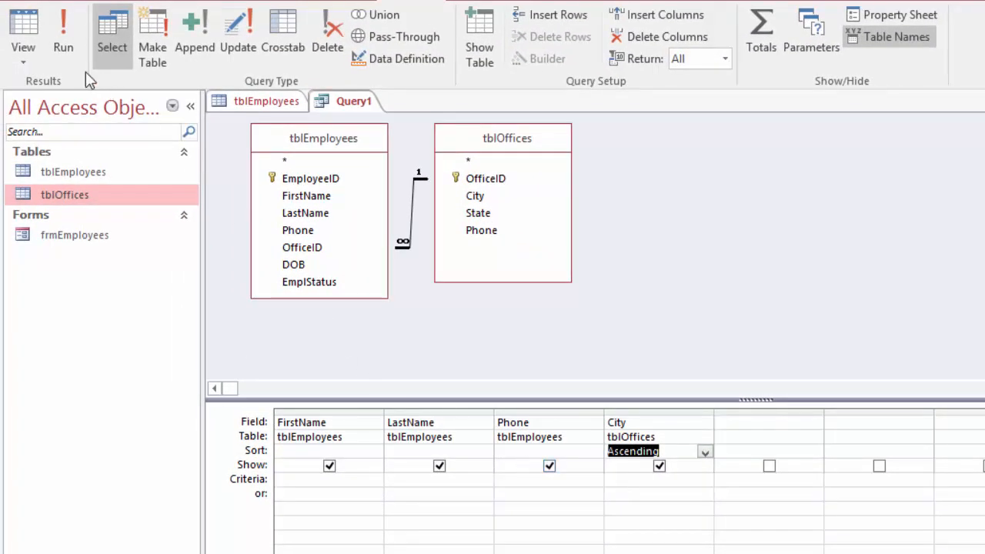
# Step: Run the query to view its records, and switch between Datasheet and Design view, ending in Design view
pyautogui.click(62, 33)
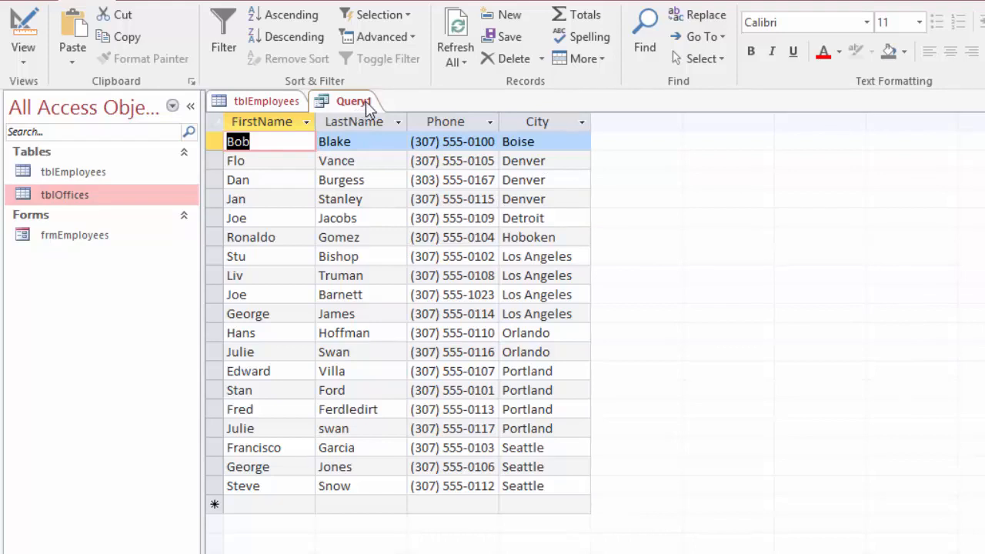
pyautogui.click(24, 34)
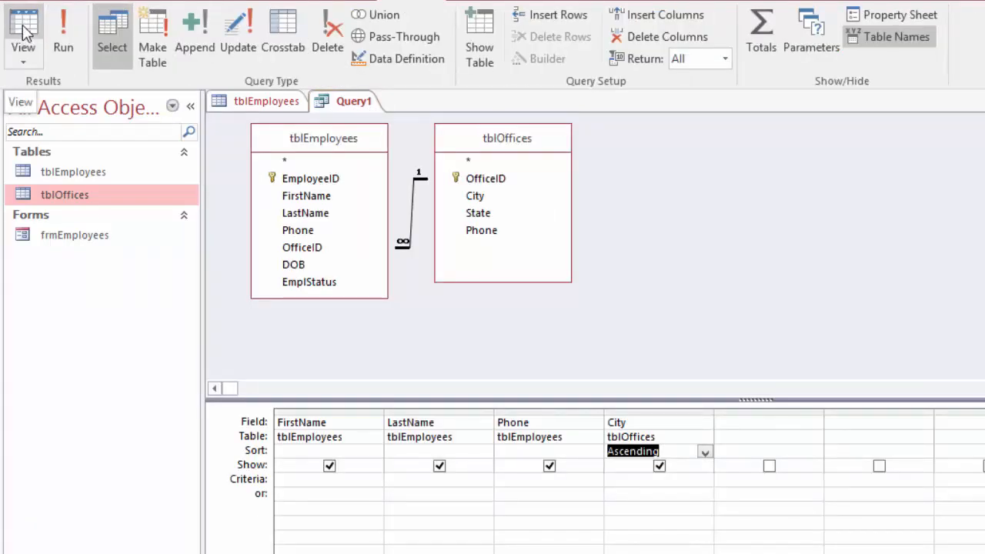
pyautogui.click(24, 32)
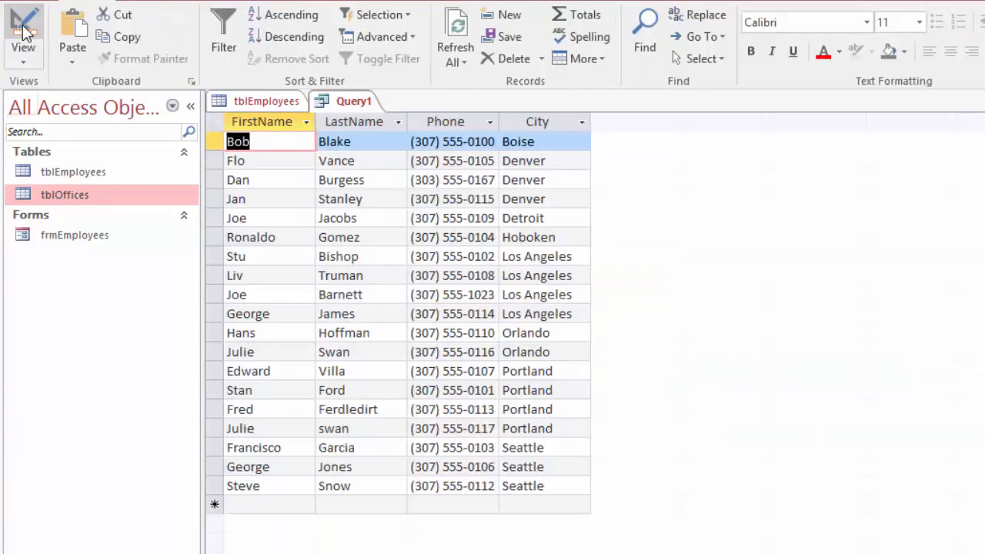
pyautogui.click(24, 32)
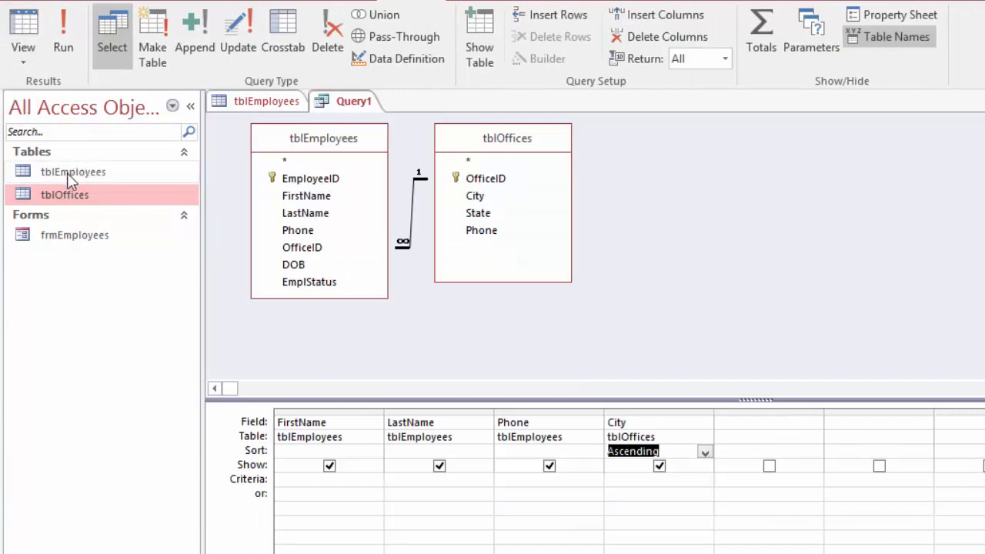
# Step: Close the query and save it under the name qryEmployeesByCity
pyautogui.click(327, 104)
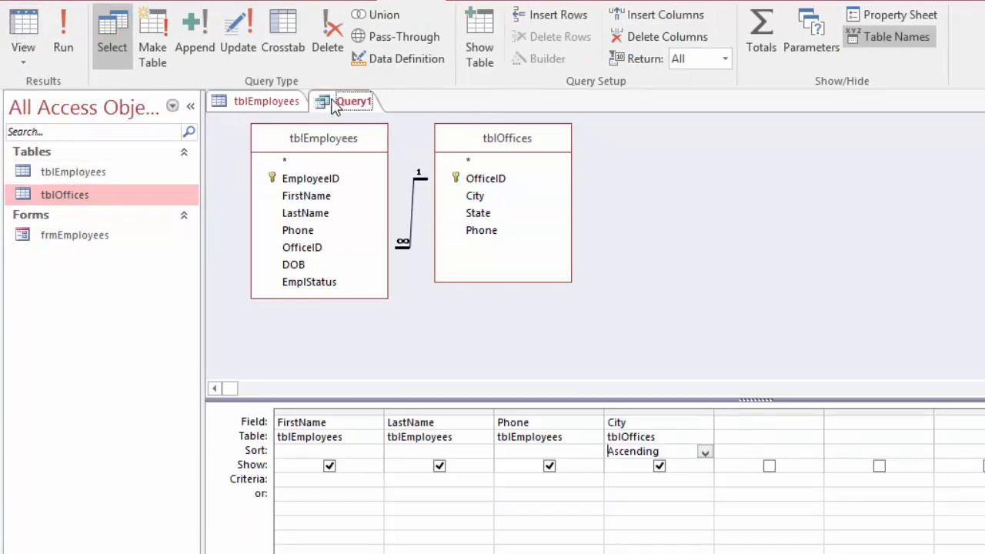
pyautogui.rightClick(334, 106)
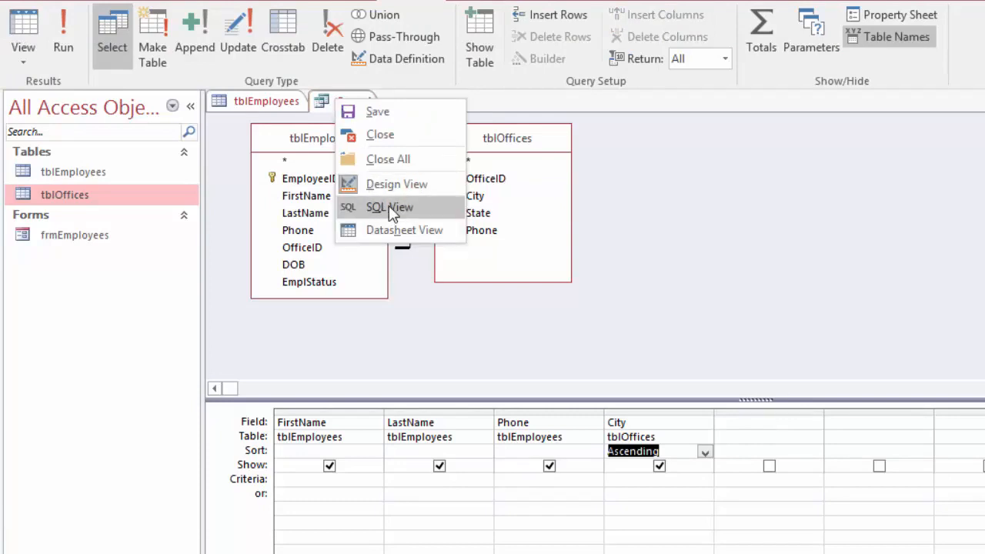
pyautogui.click(385, 135)
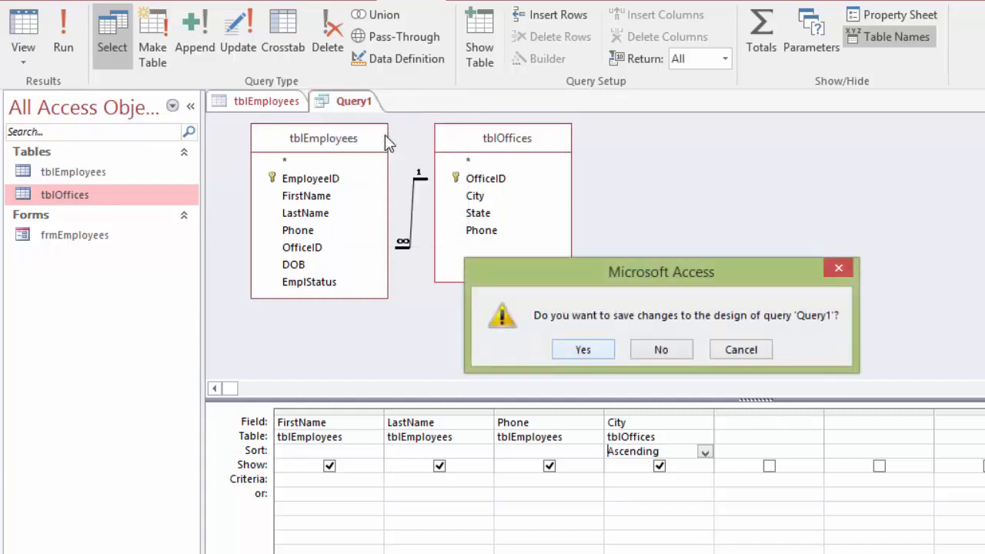
pyautogui.click(585, 349)
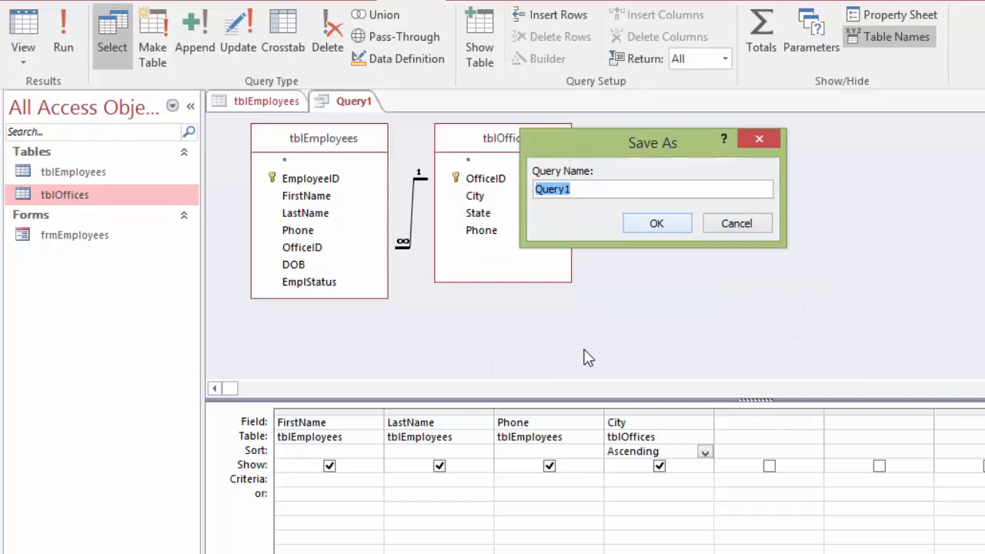
pyautogui.write('qryEmplo')
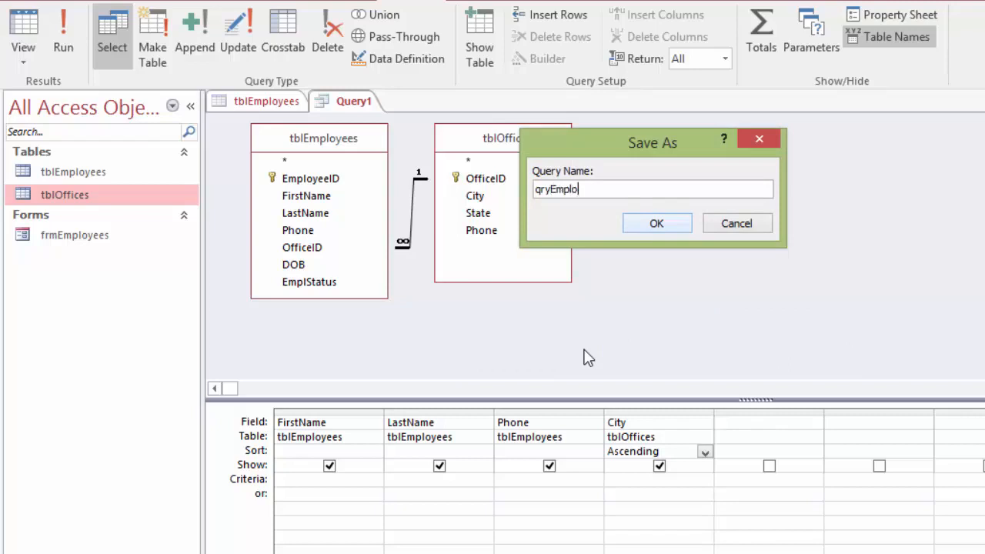
pyautogui.write('yee')
pyautogui.write('ByCity')
pyautogui.click(656, 223)
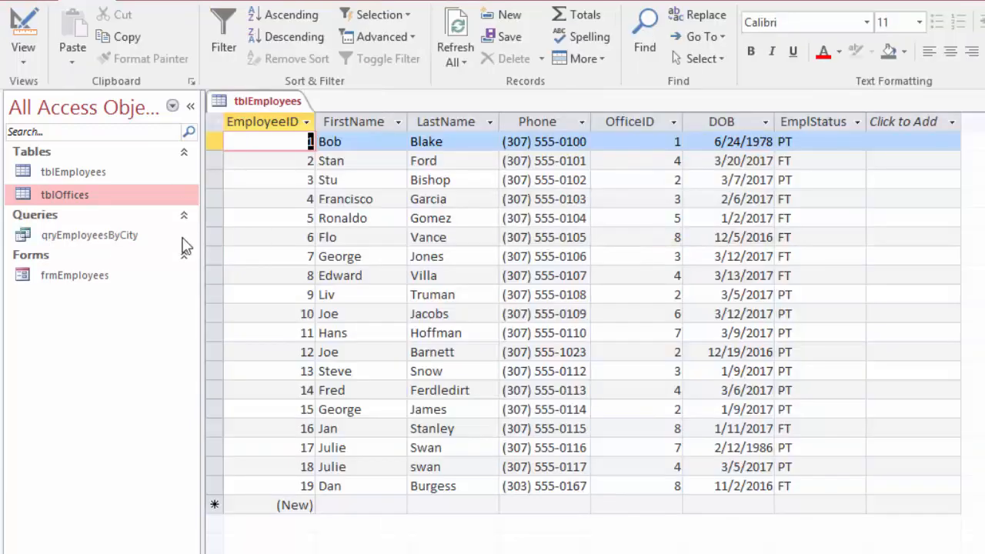